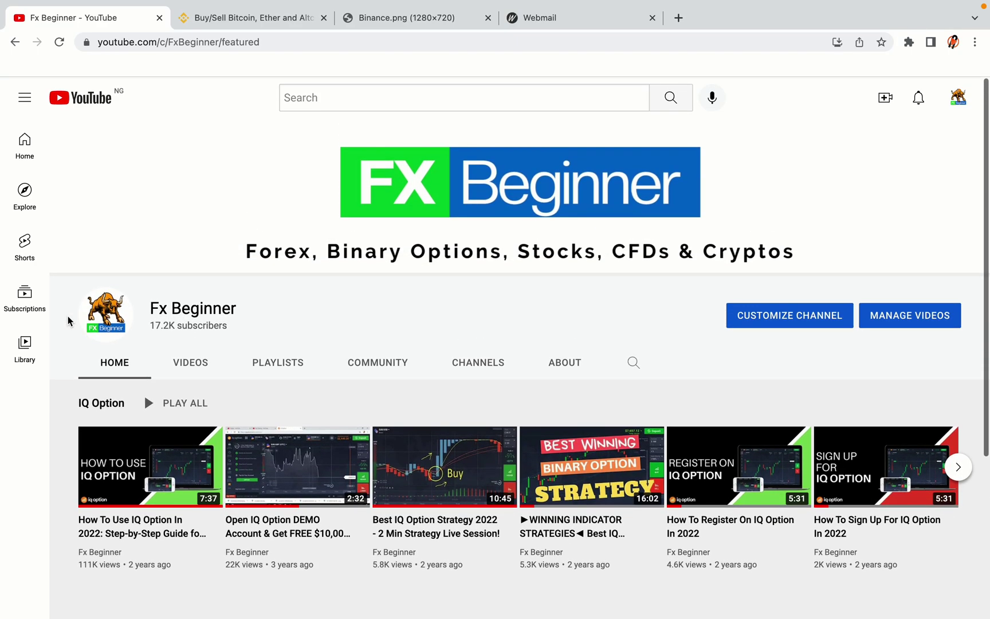
scroll(68, 320, down, 1)
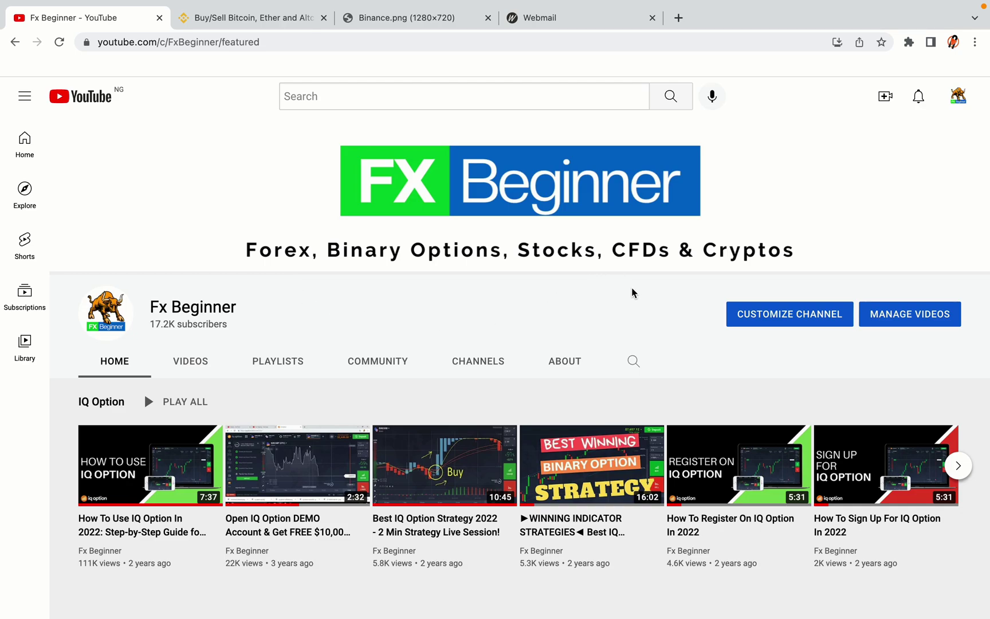
Leave the Fx Beginner YouTube channel and switch to the open Binance homepage
click(248, 18)
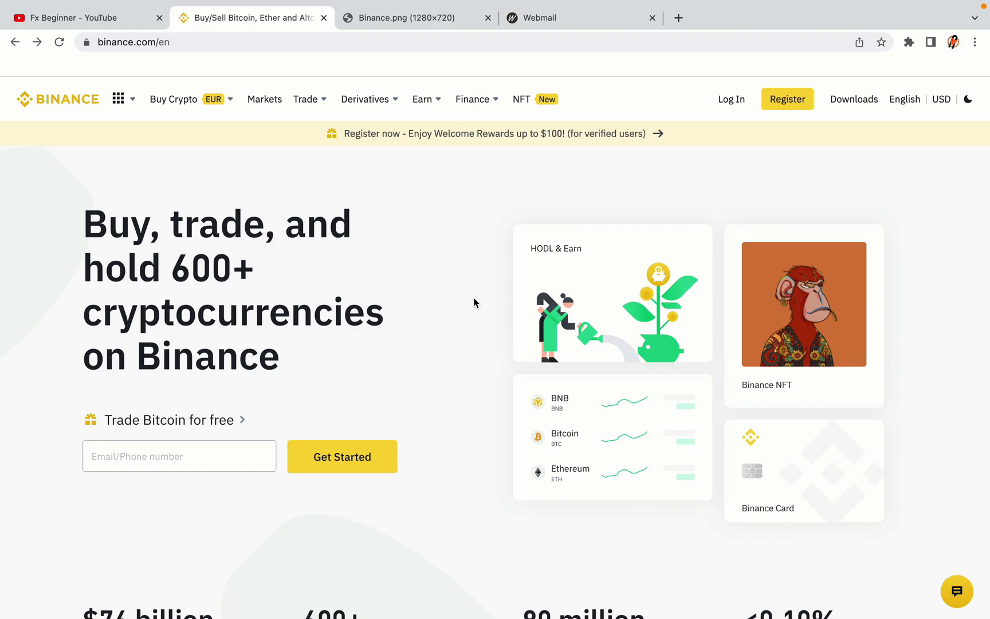
scroll(480, 344, down, 5)
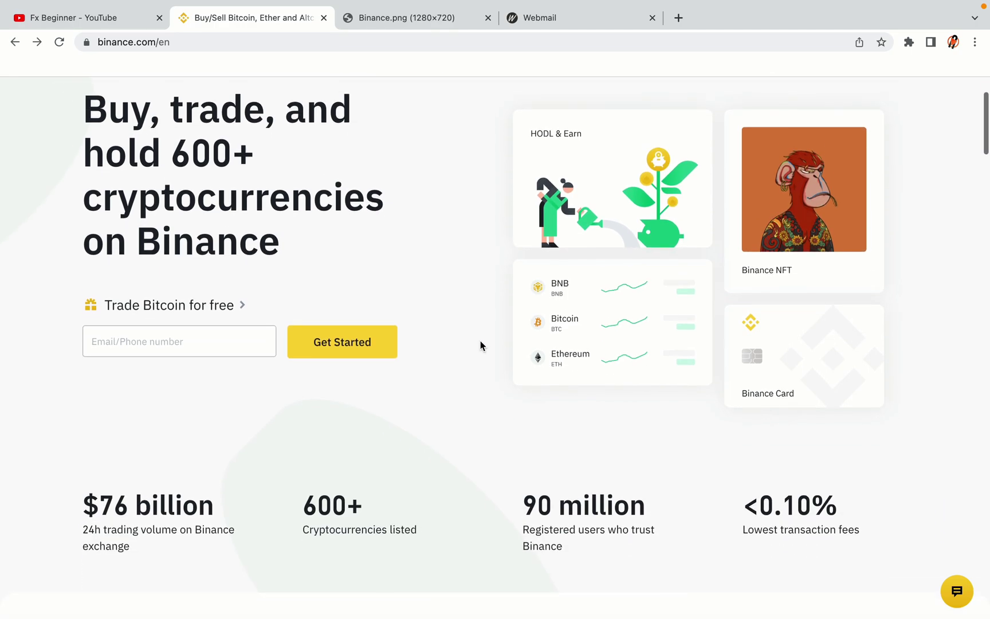
scroll(480, 345, down, 1)
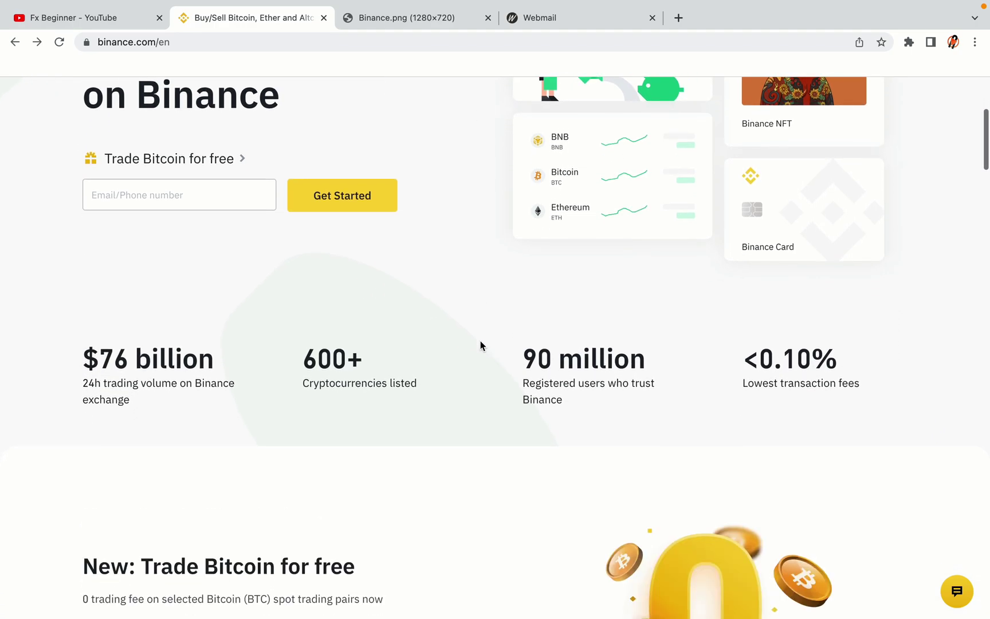
scroll(480, 344, down, 6)
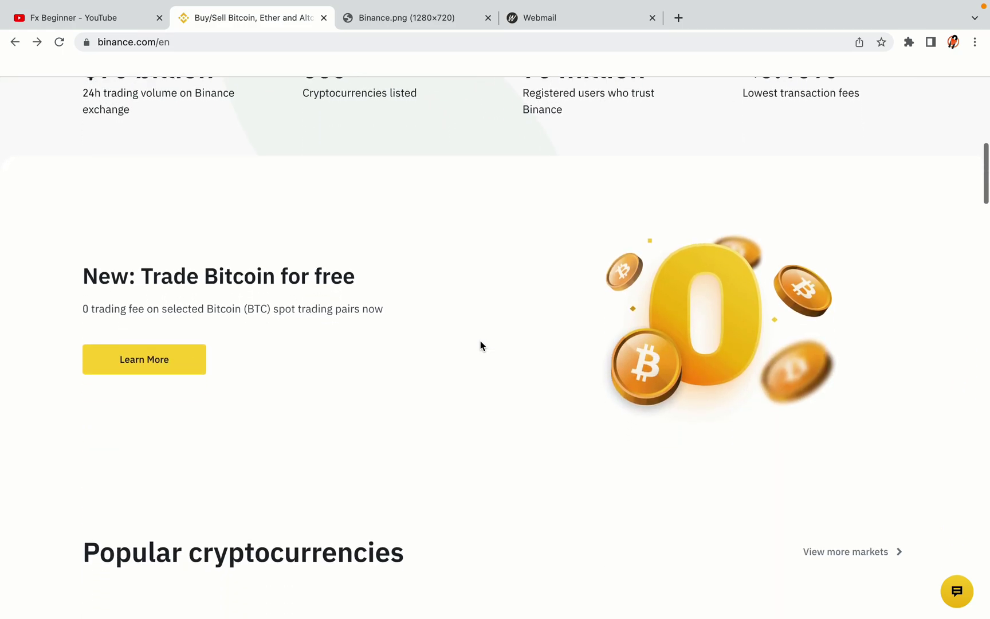
scroll(480, 341, up, 4)
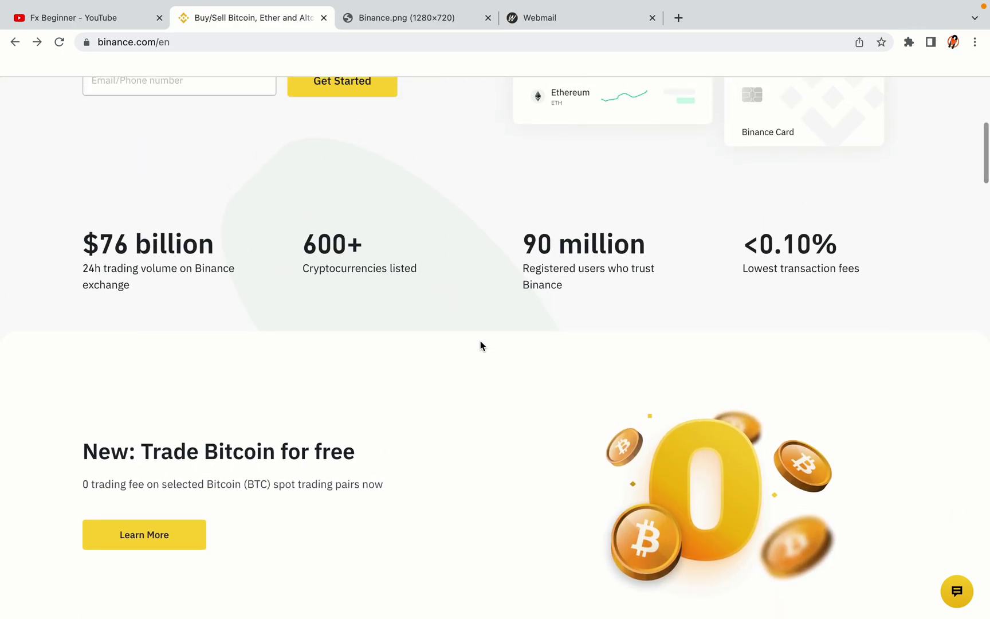
scroll(480, 345, down, 11)
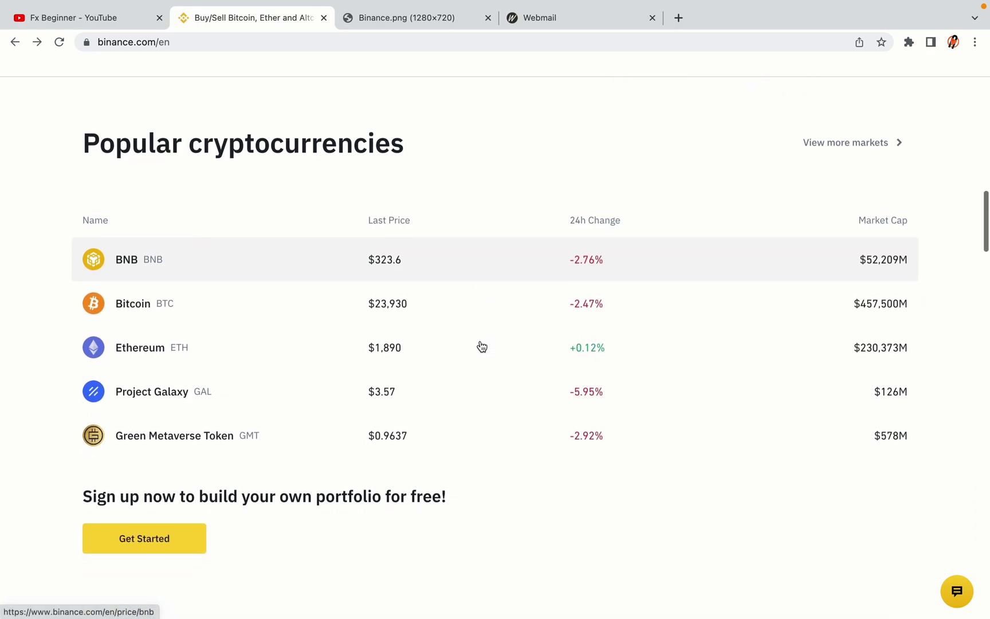
scroll(481, 346, down, 3)
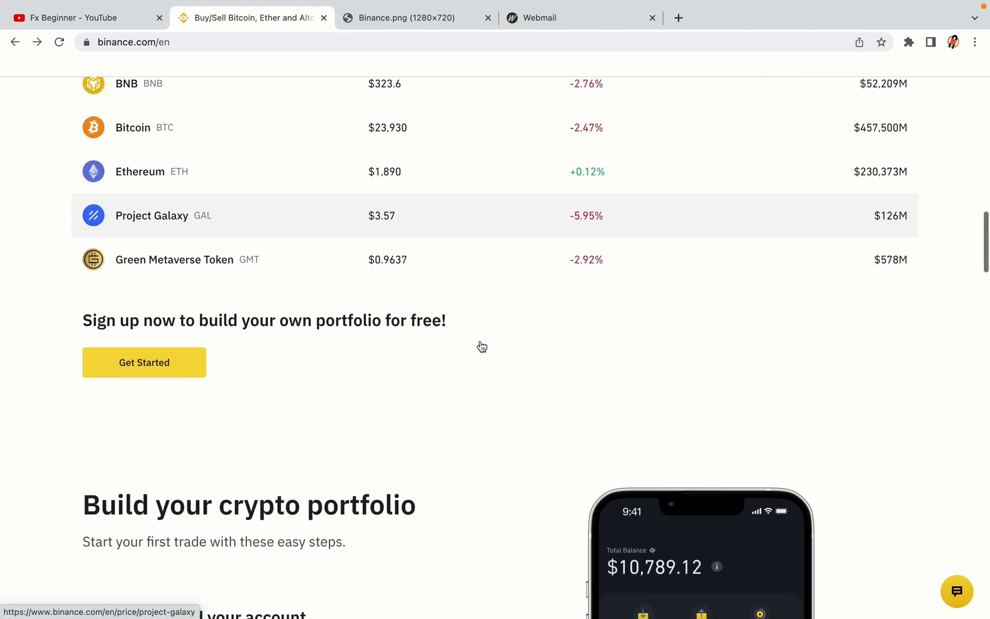
scroll(481, 346, down, 7)
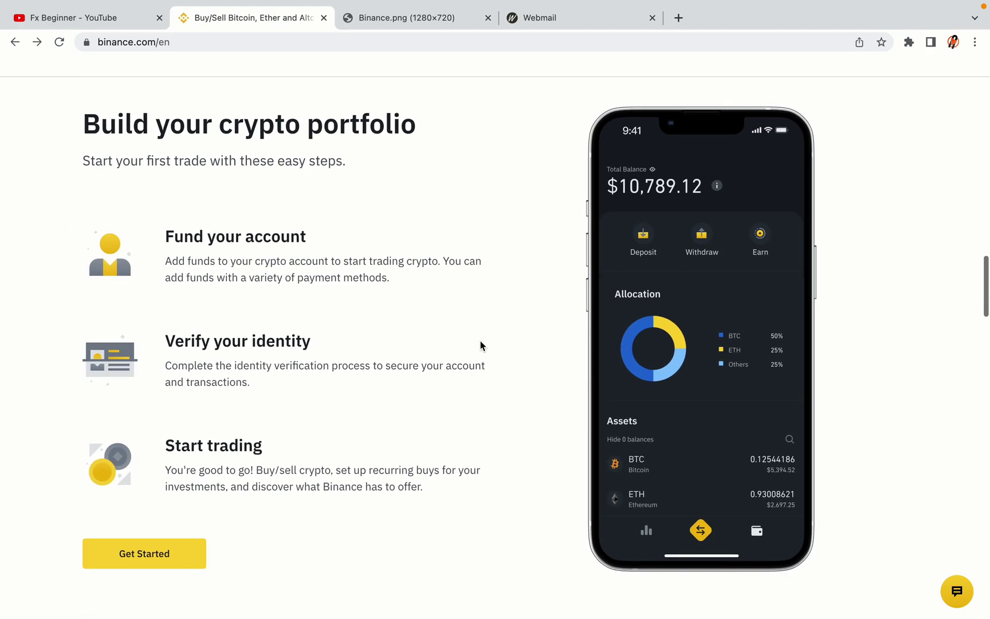
scroll(480, 345, down, 10)
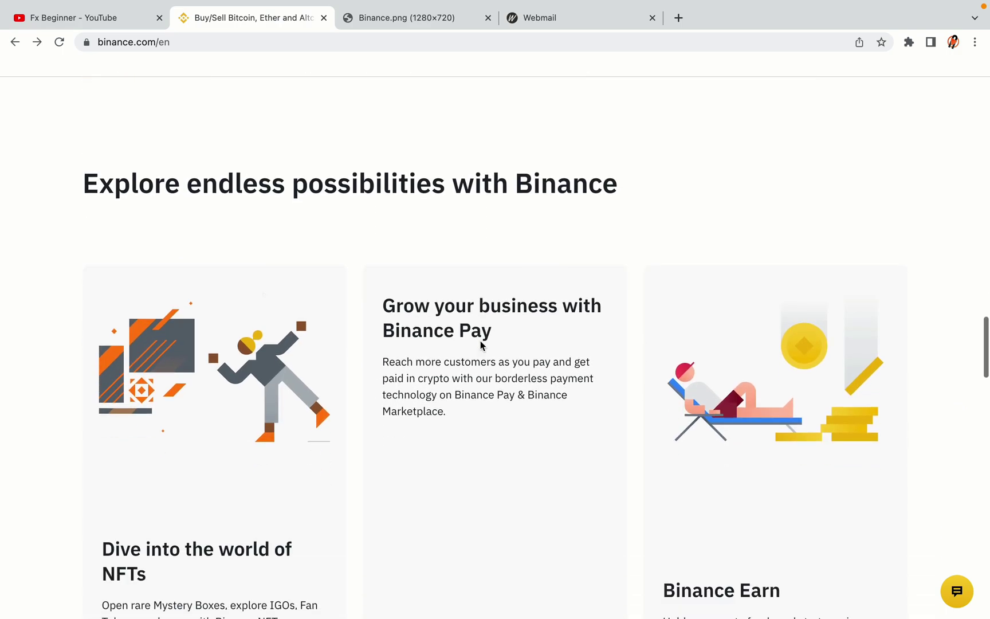
scroll(480, 344, down, 12)
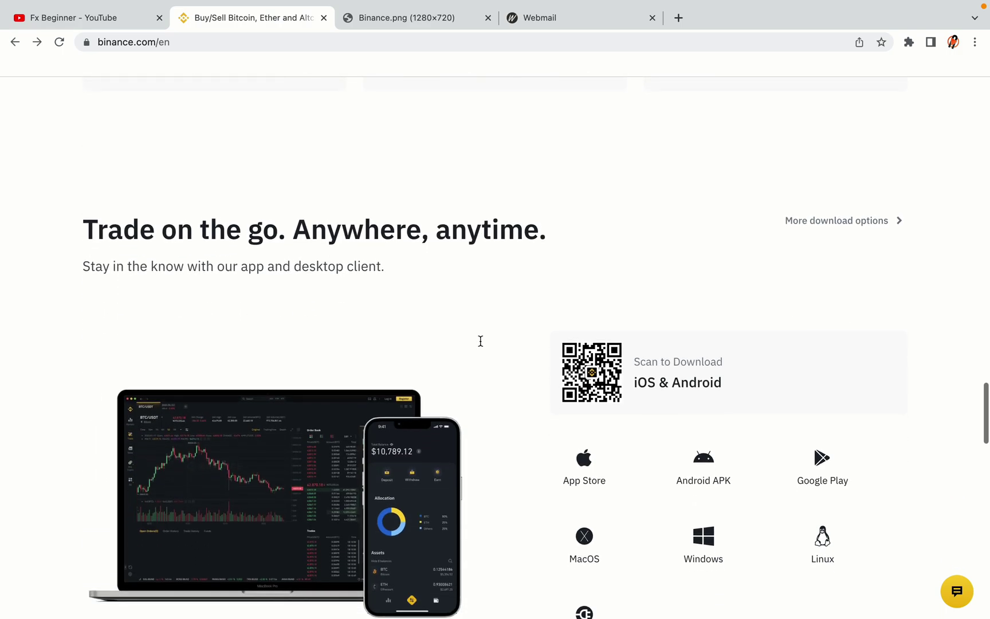
scroll(480, 340, down, 7)
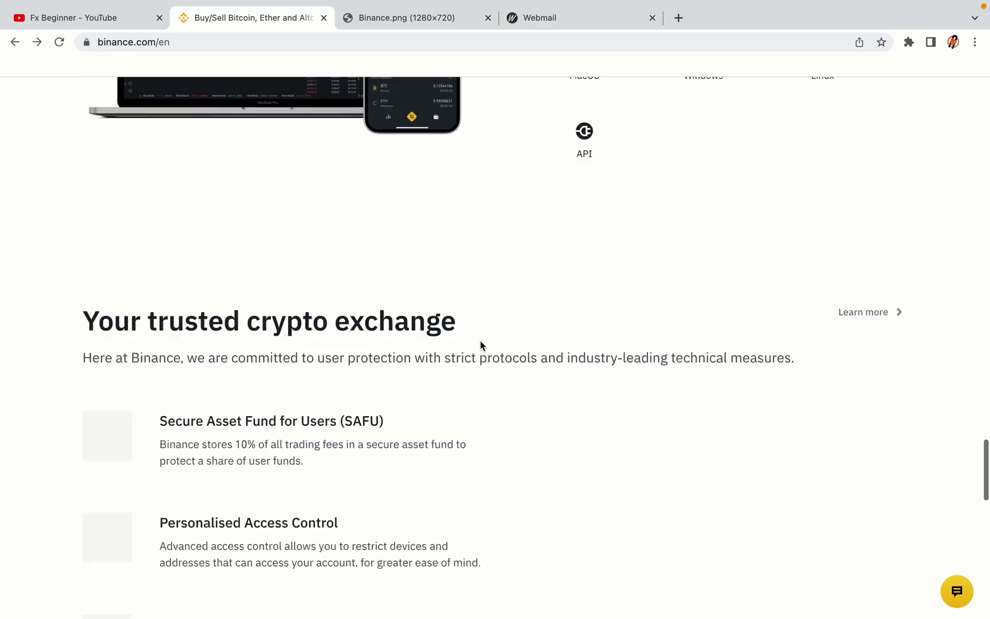
scroll(480, 341, down, 4)
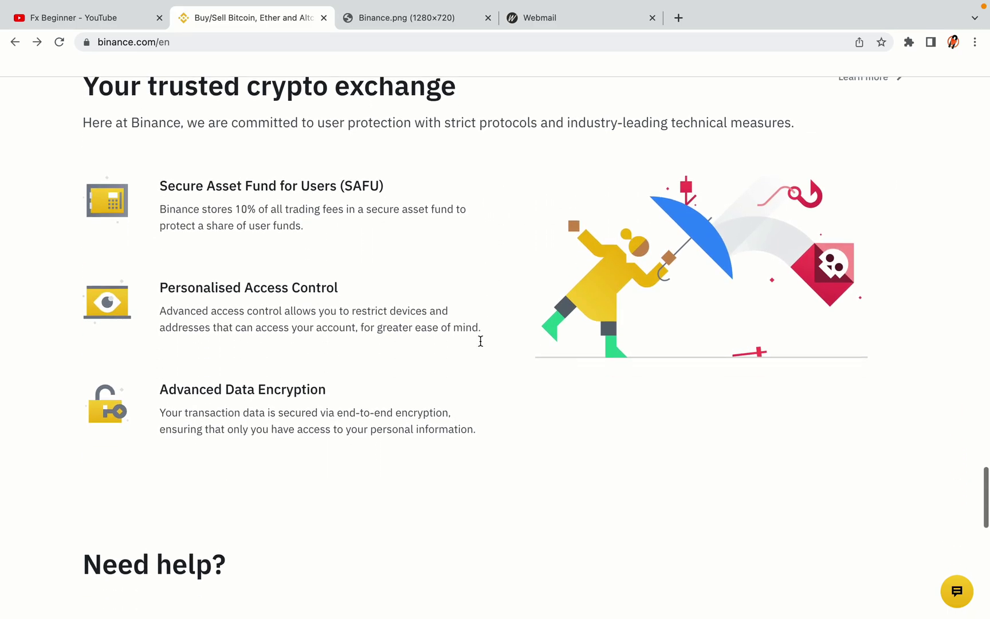
scroll(480, 340, down, 8)
scroll(480, 342, up, 18)
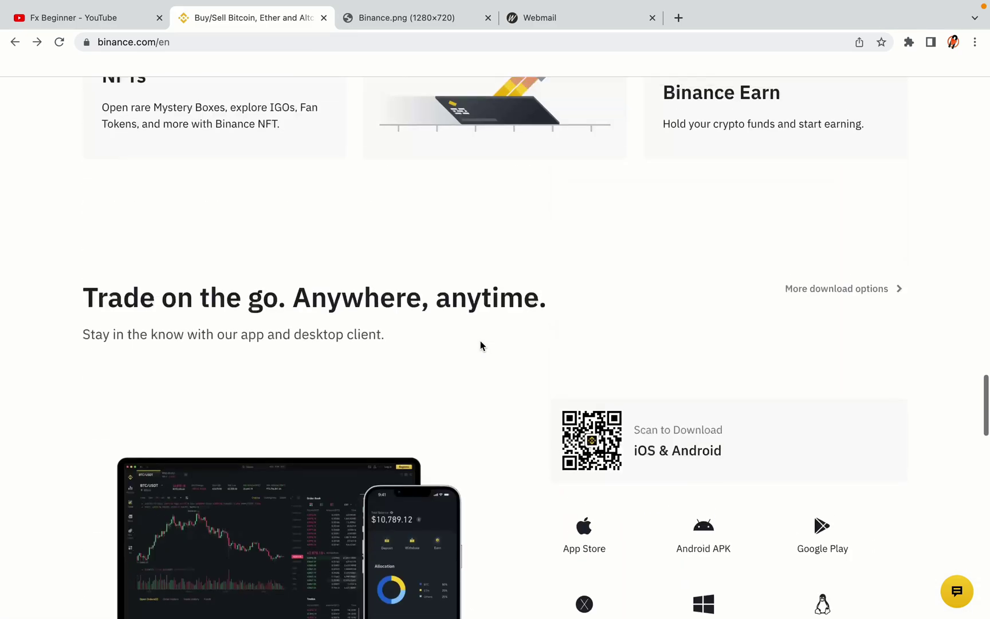
scroll(480, 345, up, 15)
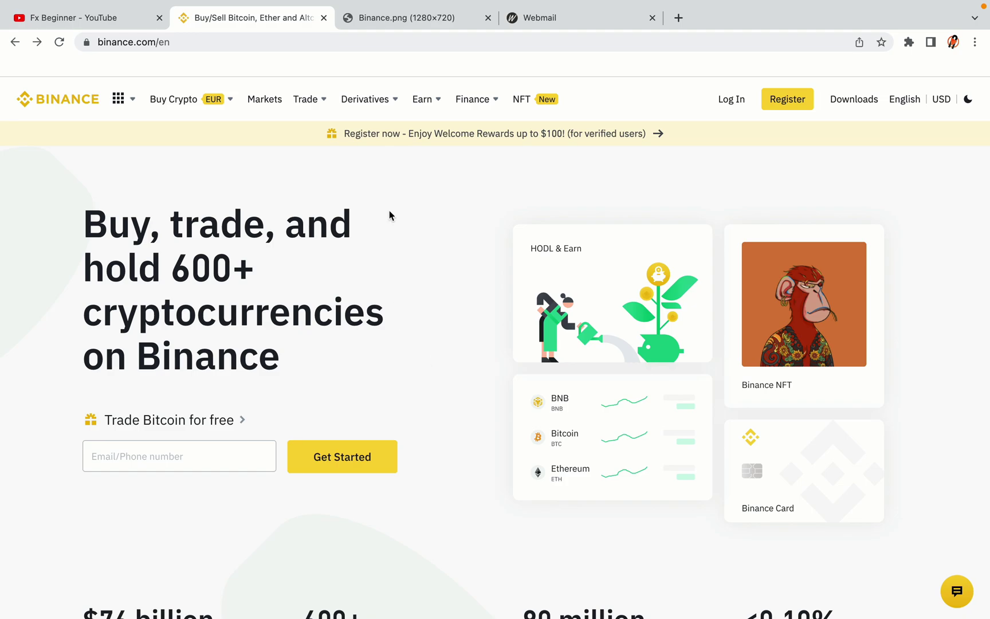
click(413, 18)
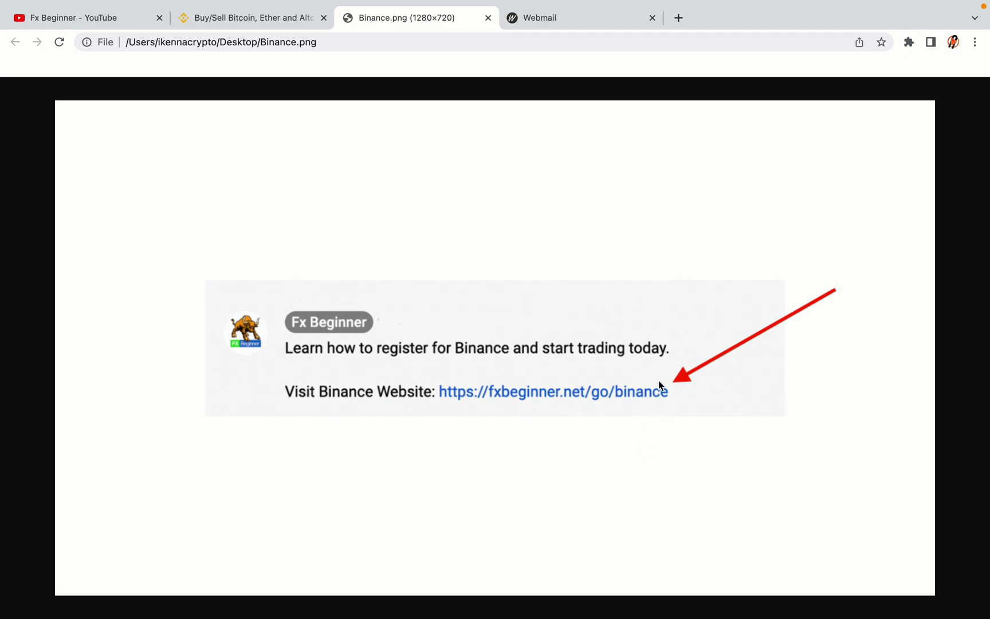
key(ctrl+shift+Tab)
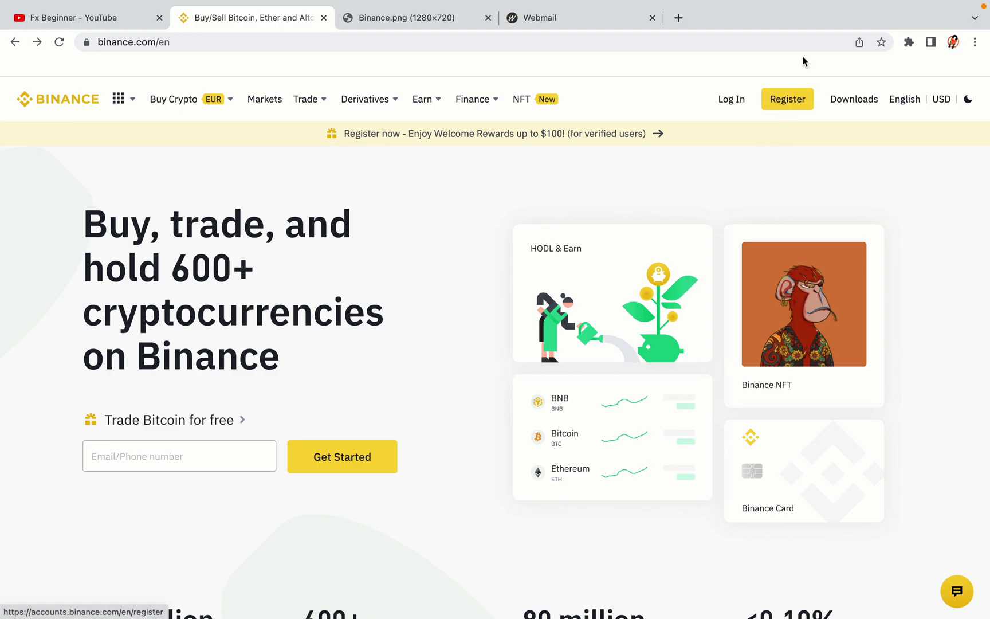
Open the Binance 'Welcome to Binance!' registration page from the homepage
click(795, 107)
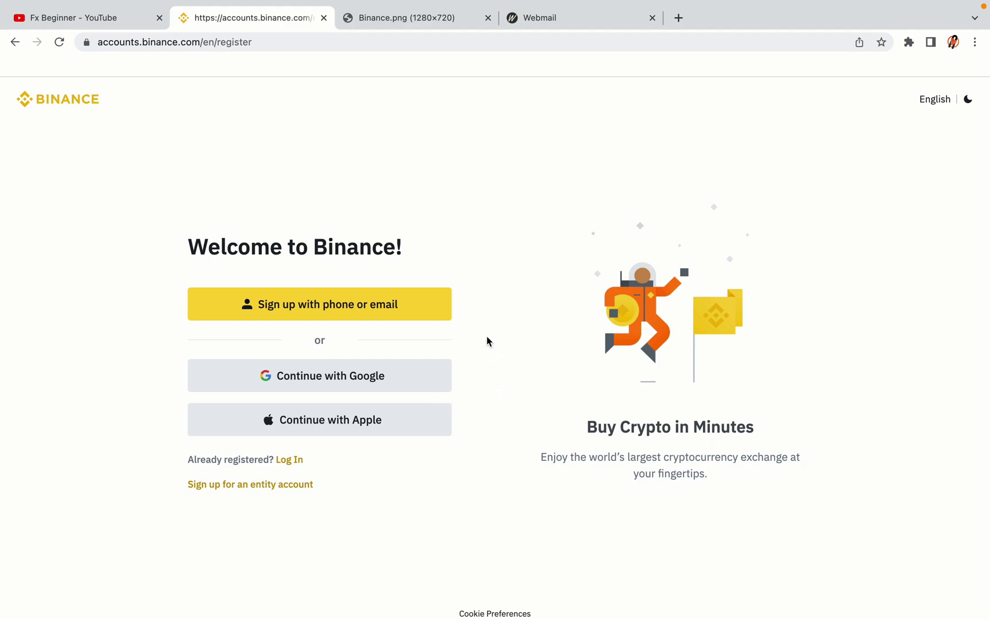
Sign up with email and password, accept the Terms of Service, and create the personal account
click(409, 316)
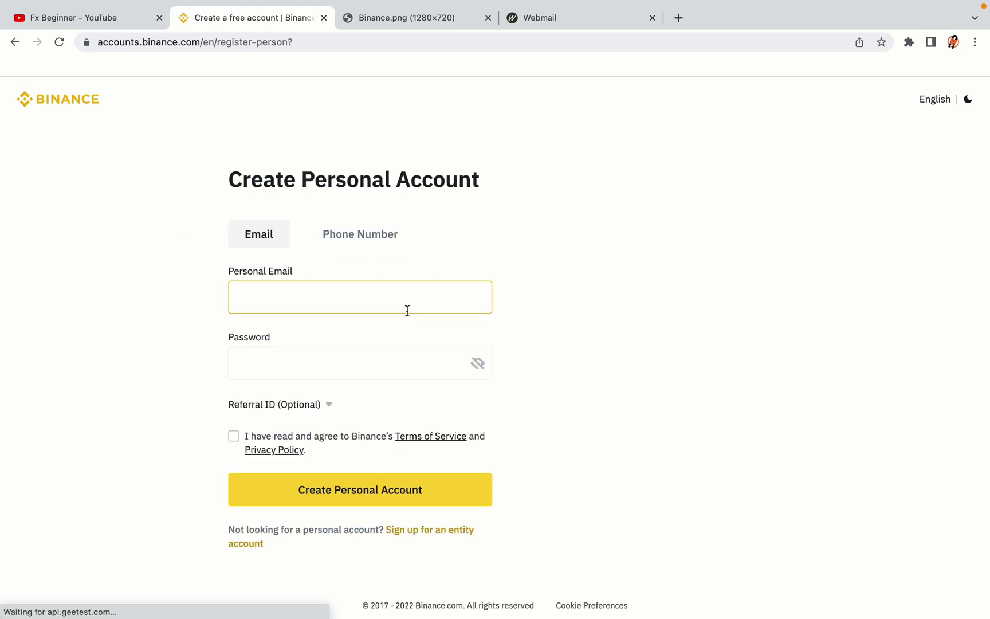
click(608, 350)
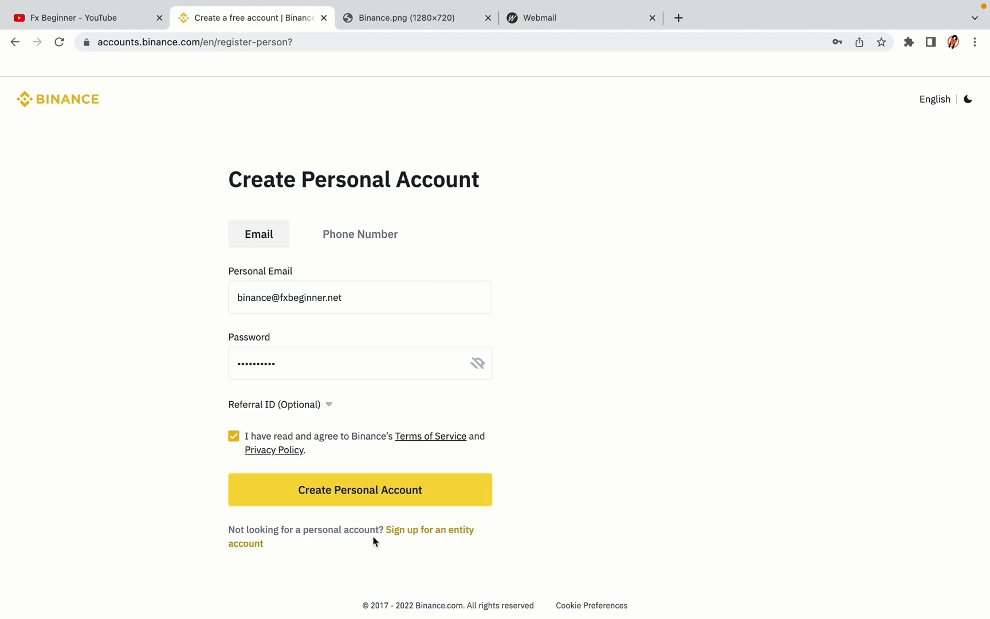
click(378, 498)
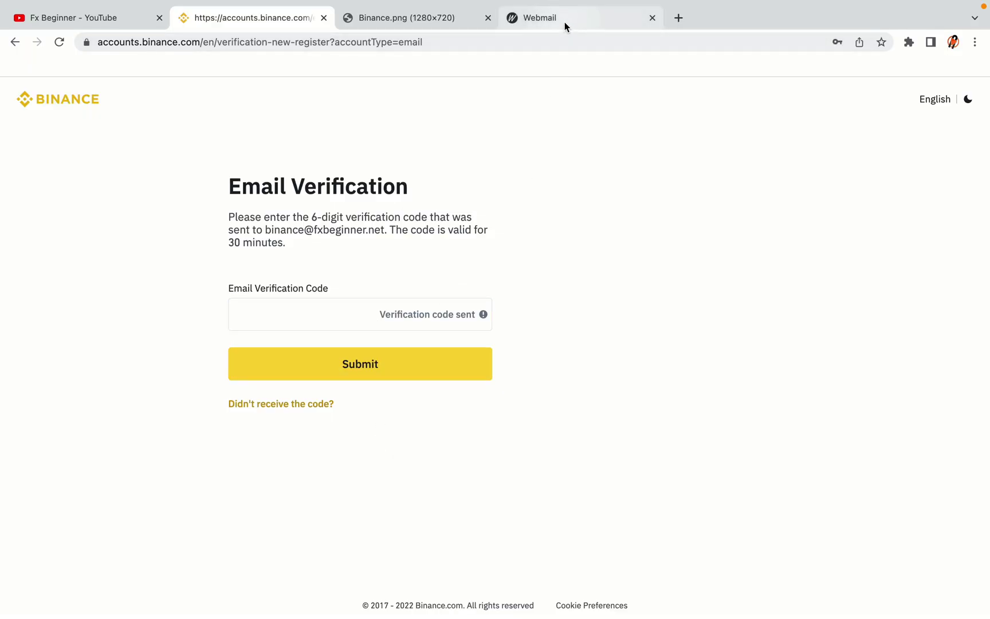
Bring the Webmail tab forward to show the inbox with the Binance message
drag(565, 22, 401, 19)
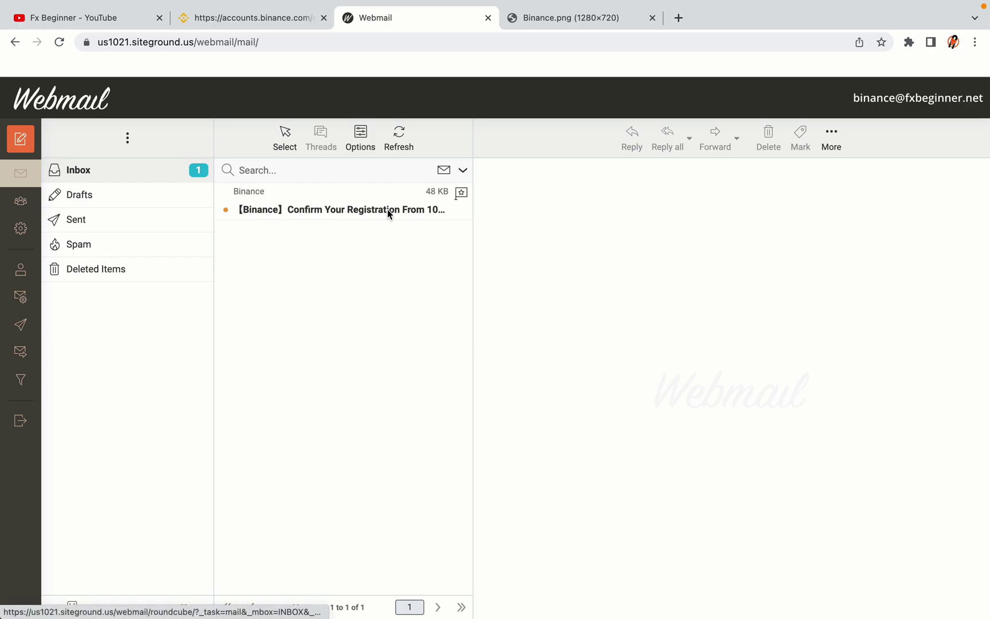
Open the Binance 'Confirm Your Registration' email
click(342, 208)
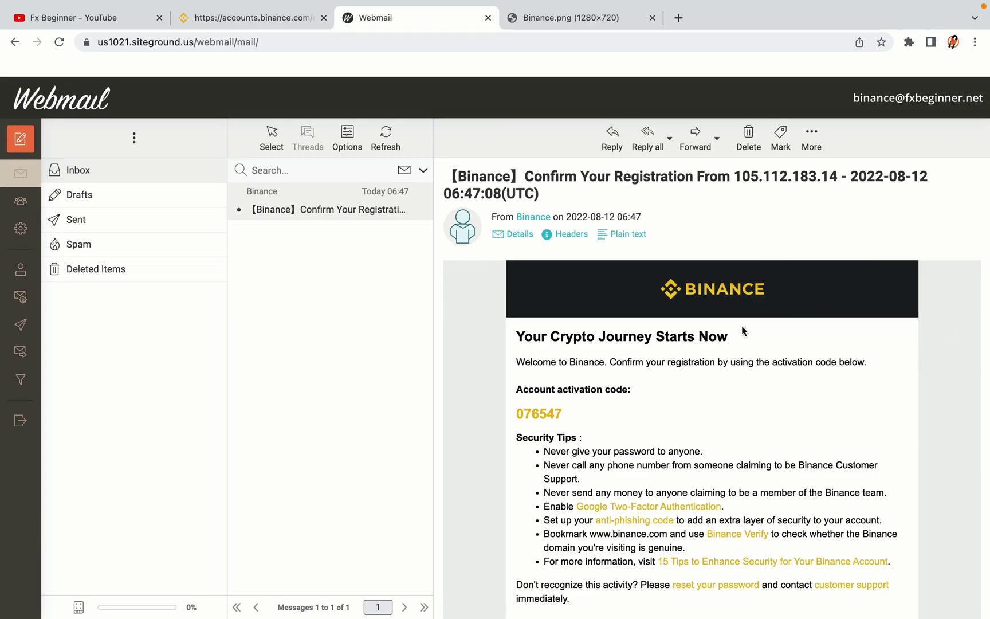
scroll(742, 327, down, 2)
scroll(742, 331, up, 1)
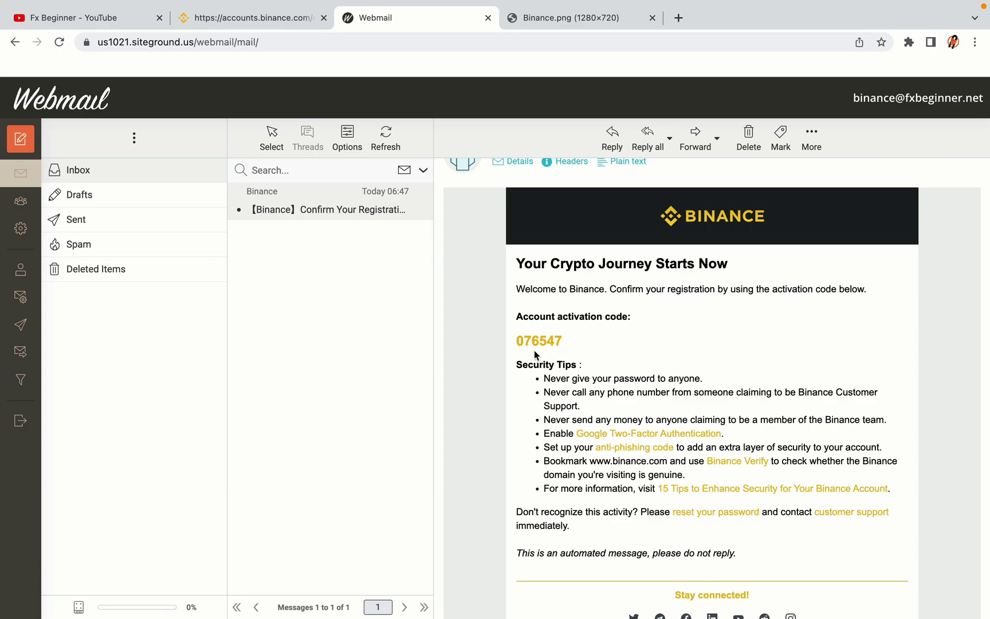
Copy the six-digit activation code and return to the Binance verification page
drag(515, 341, 561, 340)
click(566, 339)
drag(516, 340, 557, 340)
right_click(550, 341)
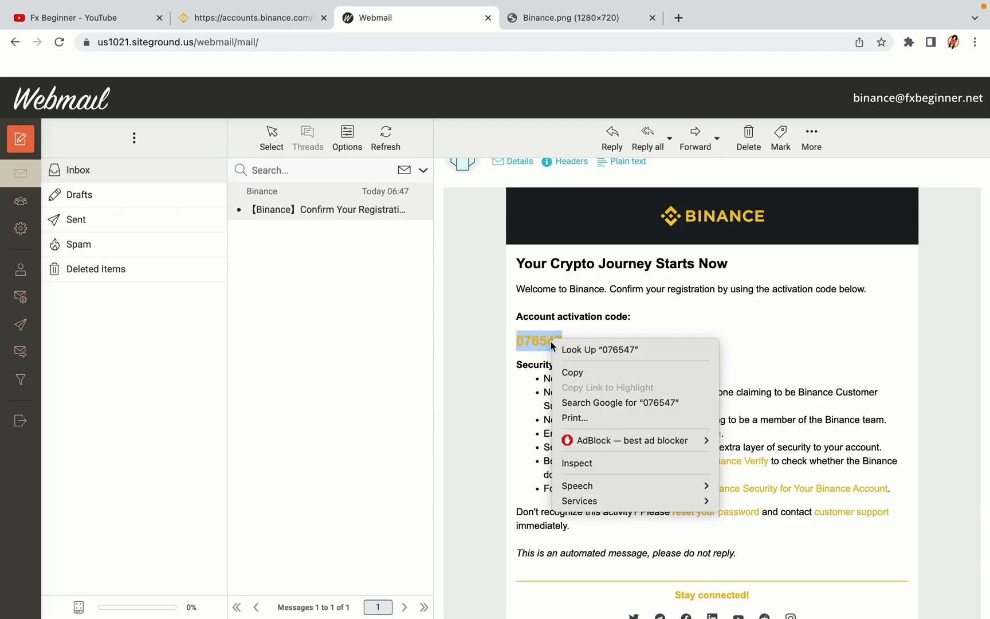
click(566, 368)
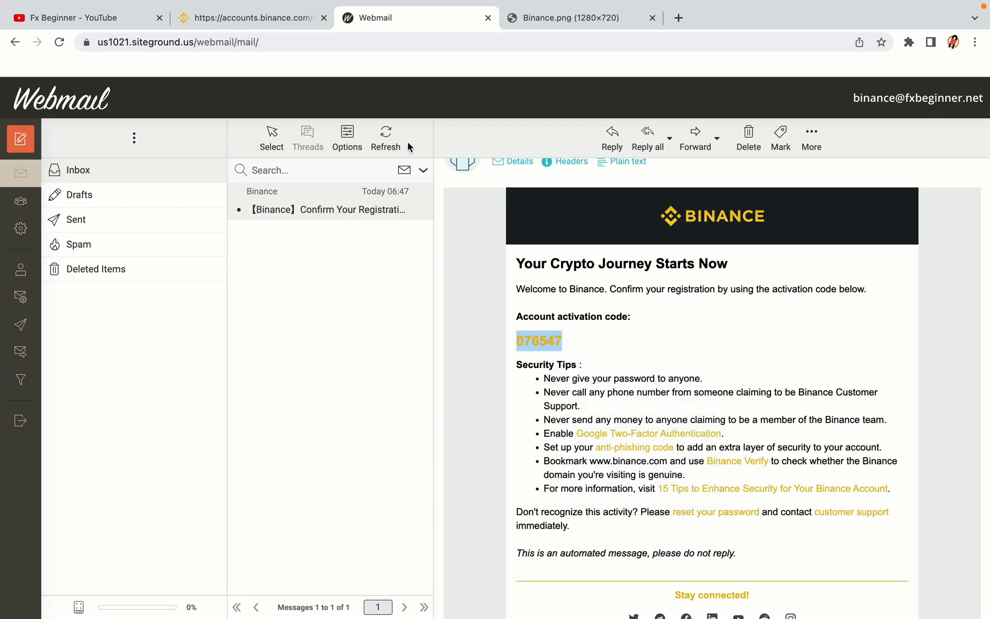
click(258, 19)
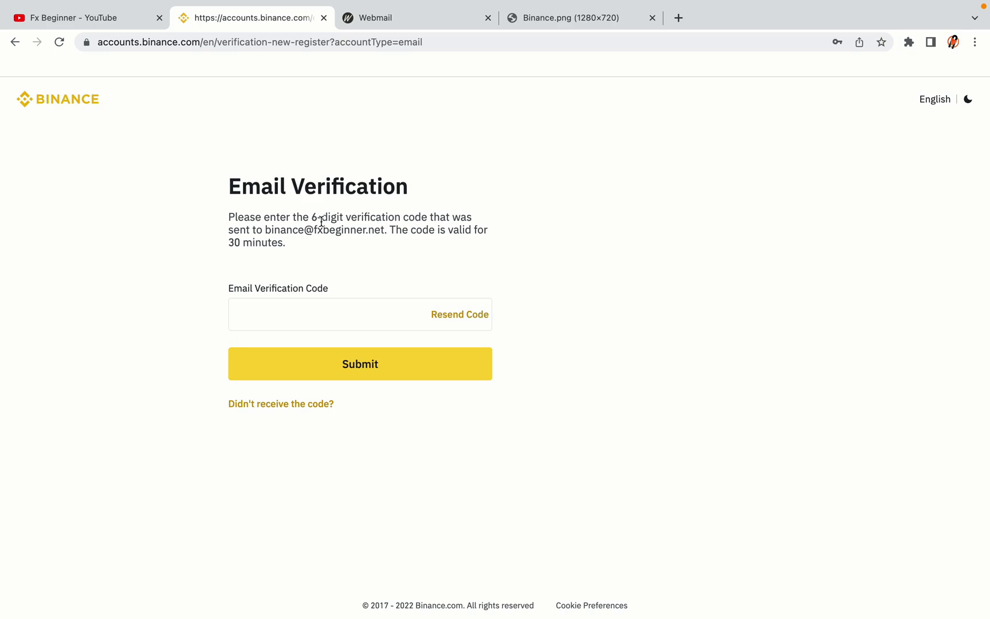
Paste the copied code into the Email Verification Code field and submit it
click(301, 311)
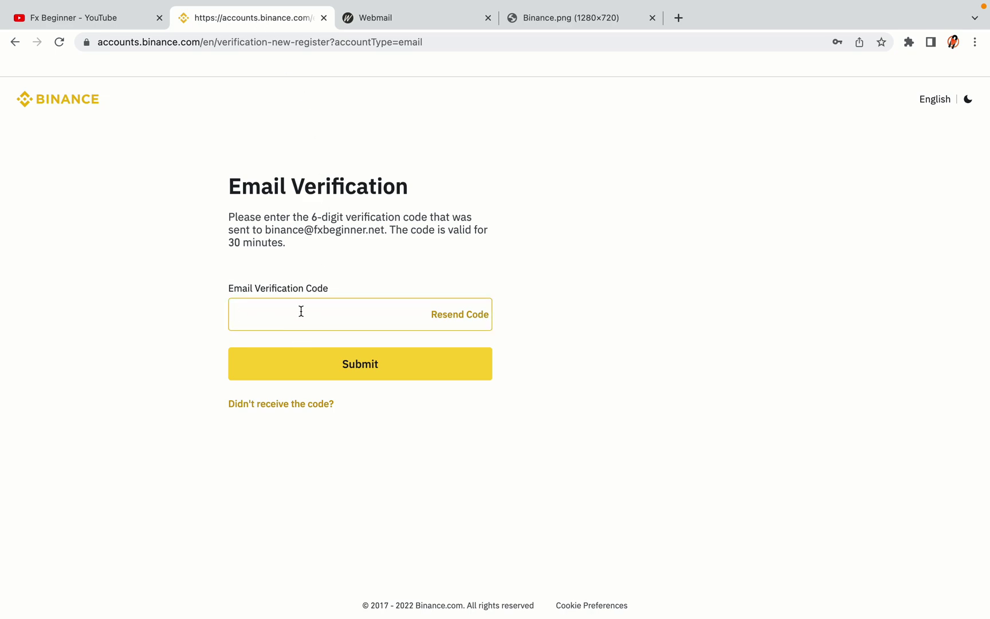
key(super+v)
click(174, 292)
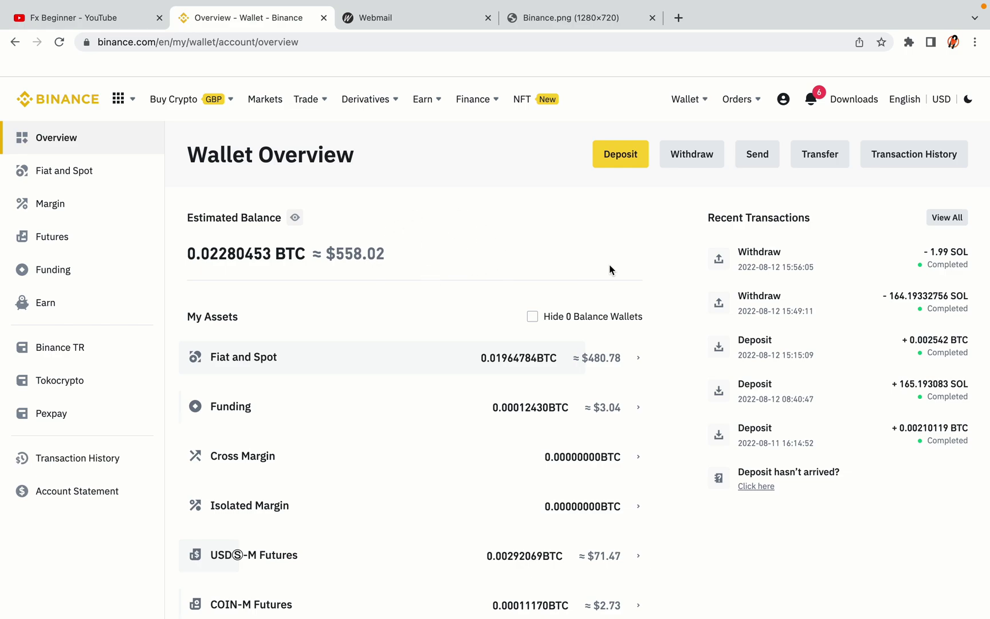
Look over the Wallet Overview balances, then return to the Binance home page via the logo
scroll(610, 269, down, 6)
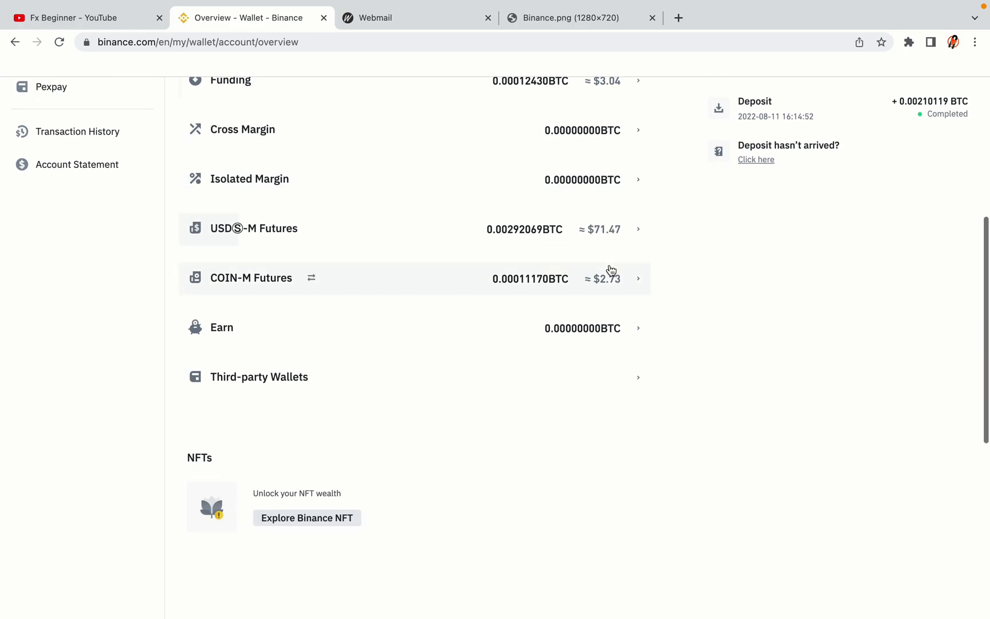
scroll(611, 270, up, 6)
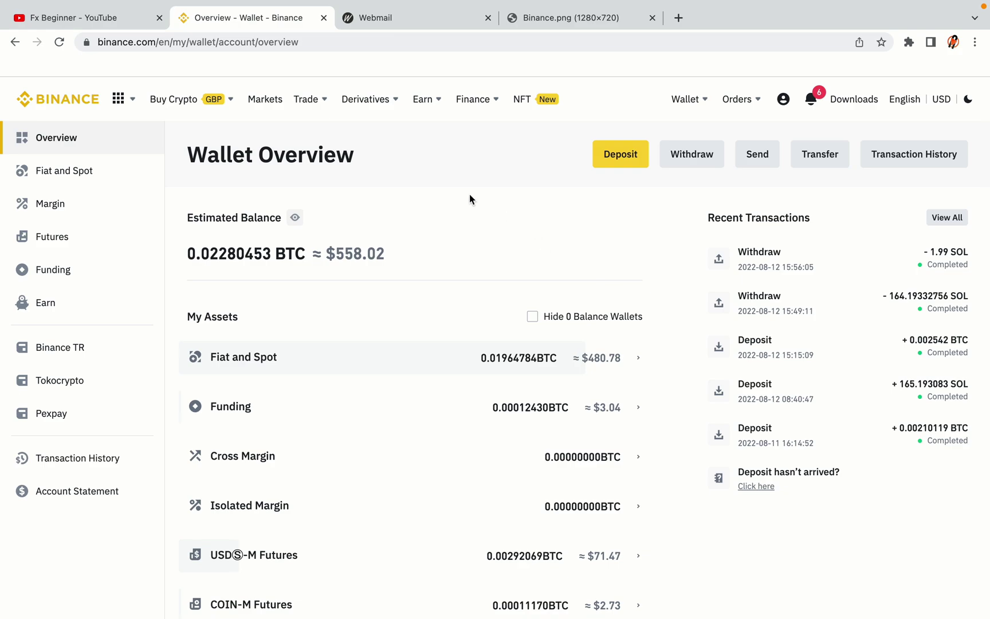
mouse_move(192, 100)
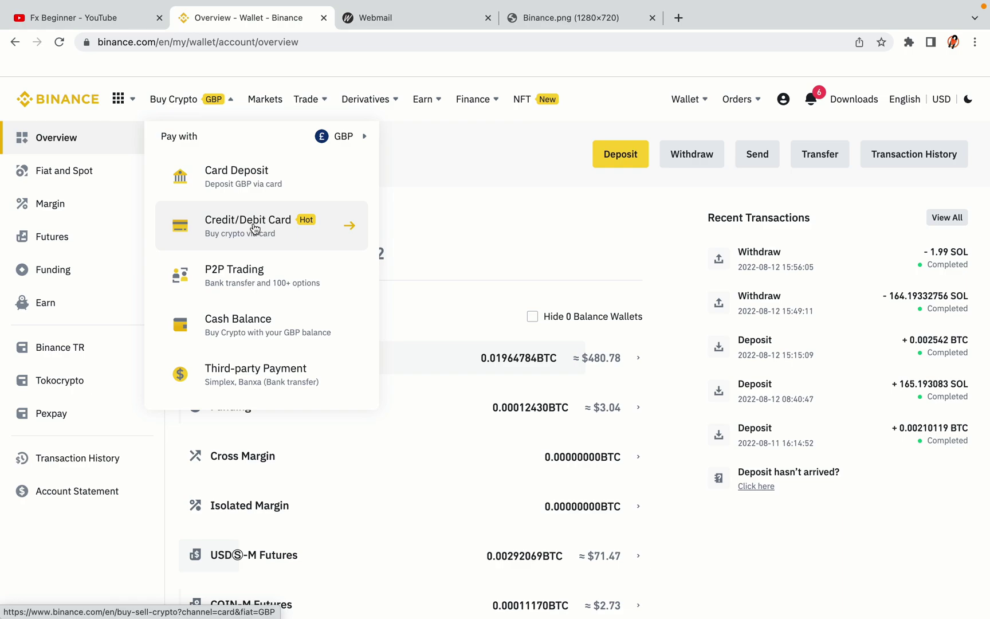
mouse_move(305, 101)
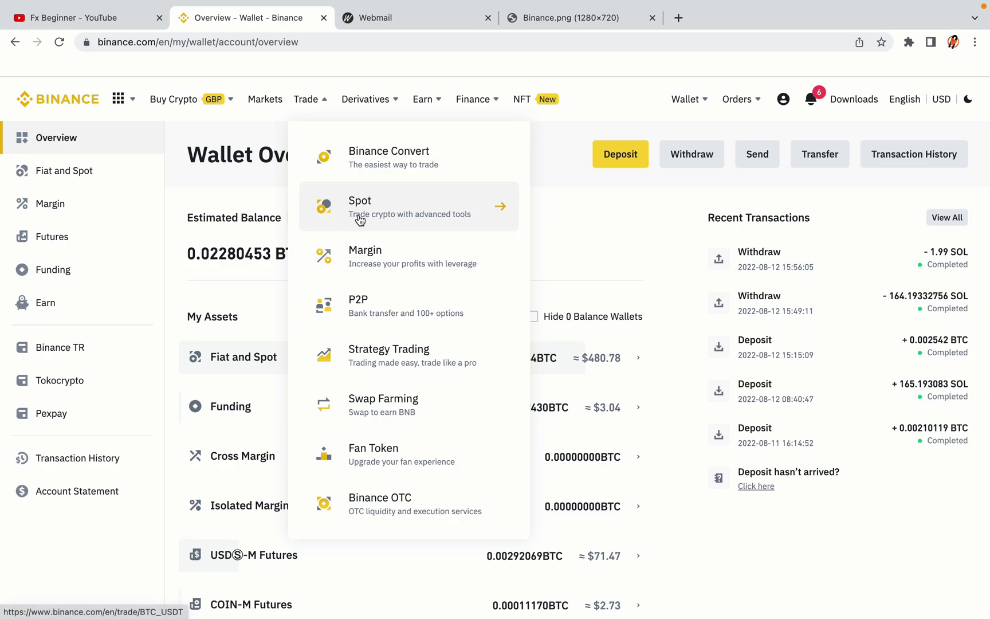
click(65, 94)
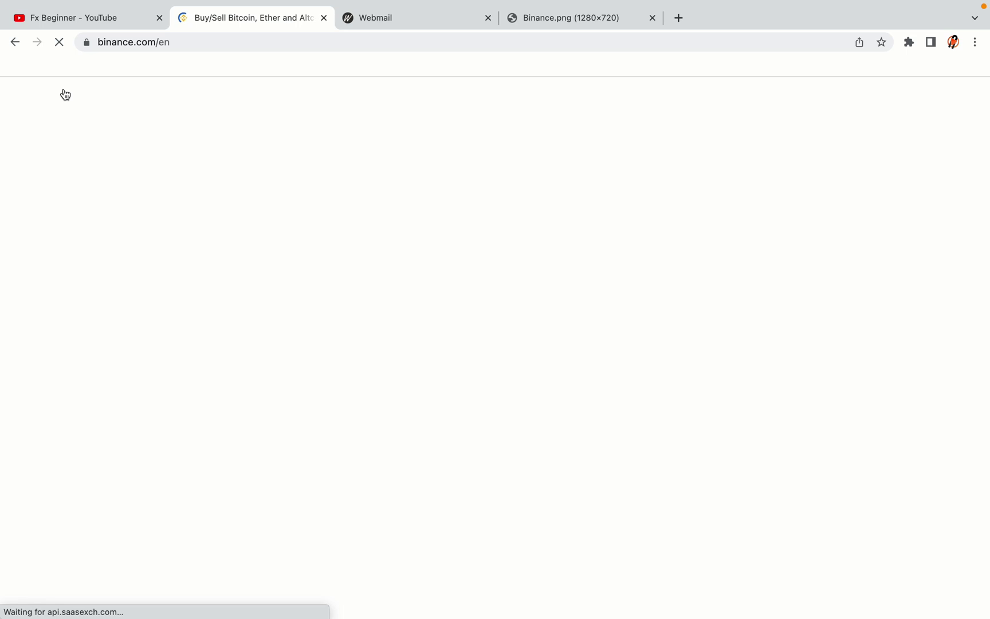